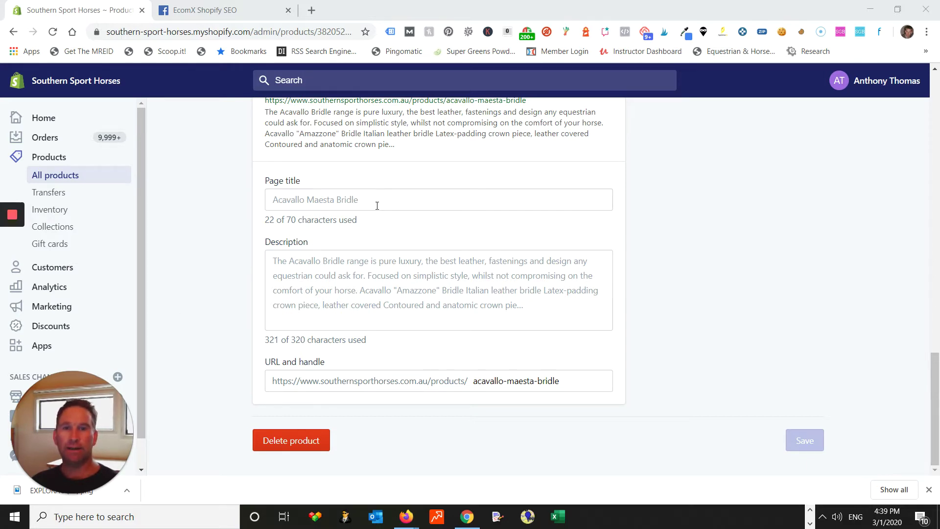
# Append "-new" to the product's URL handle in the search engine listing, making it acavallo-maesta-bridle-new
pyautogui.scroll(1, 377, 206)
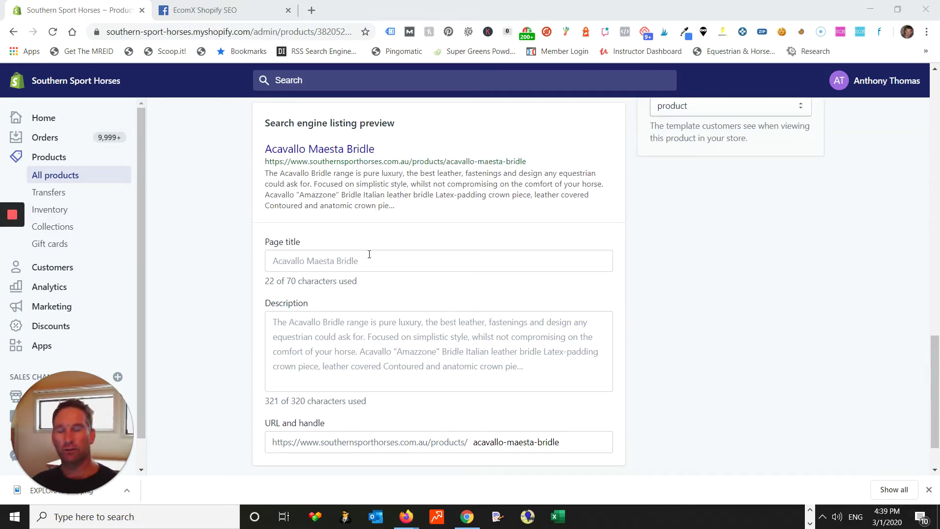
pyautogui.scroll(-1, 395, 270)
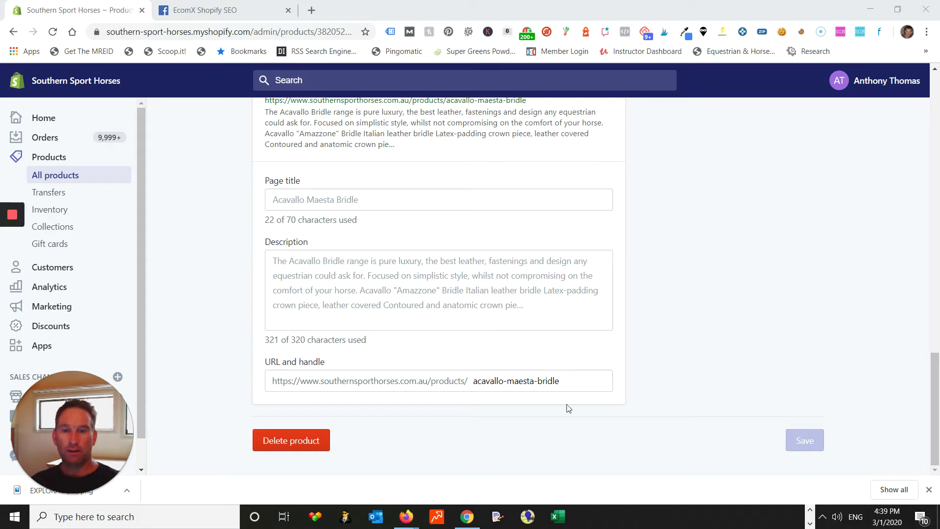
pyautogui.scroll(2, 564, 382)
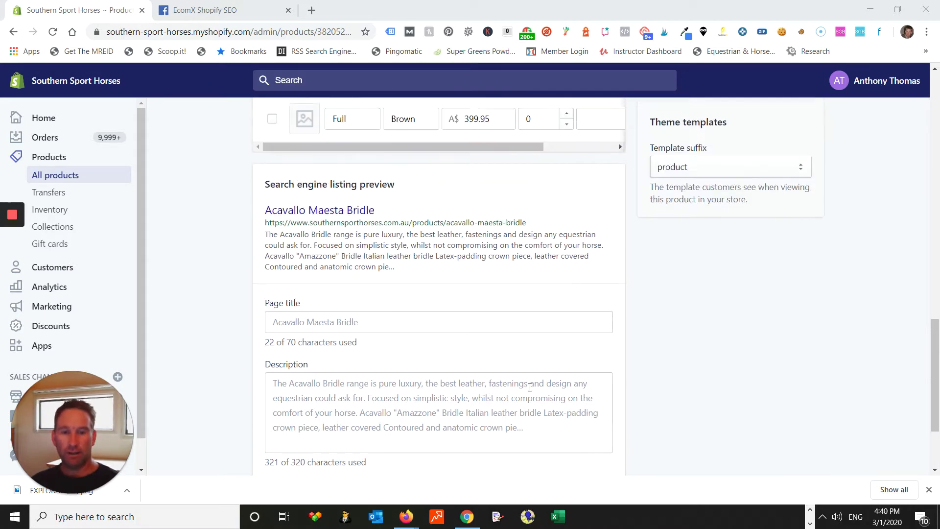
pyautogui.scroll(-2, 613, 359)
pyautogui.click(577, 382)
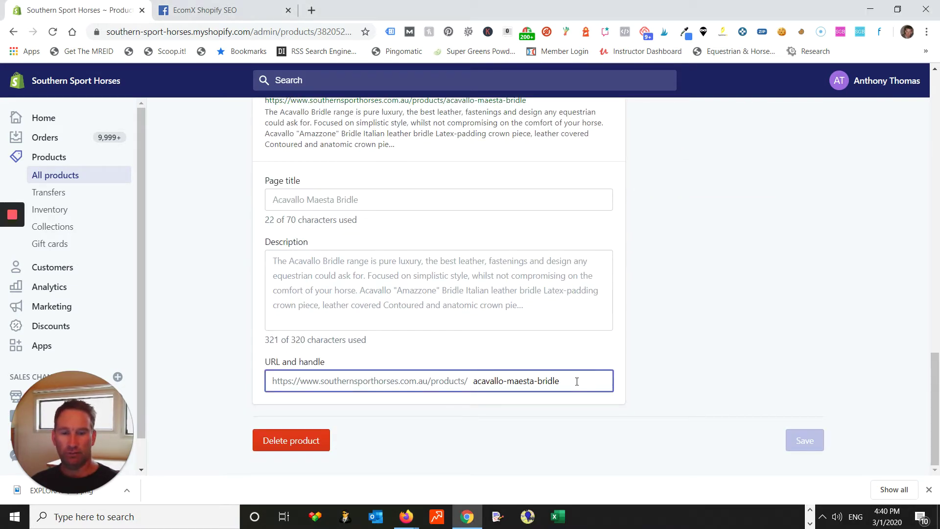
pyautogui.moveTo(569, 382); pyautogui.dragTo(466, 387)
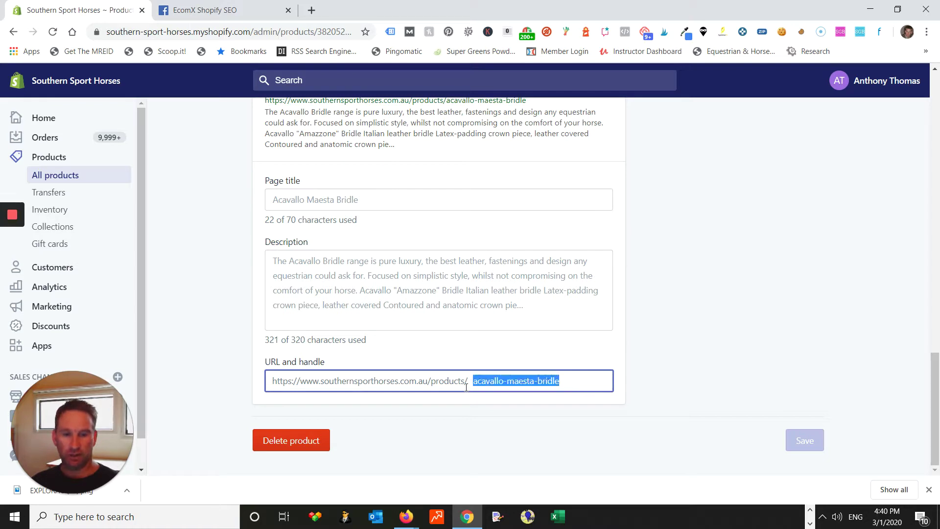
pyautogui.click(571, 382)
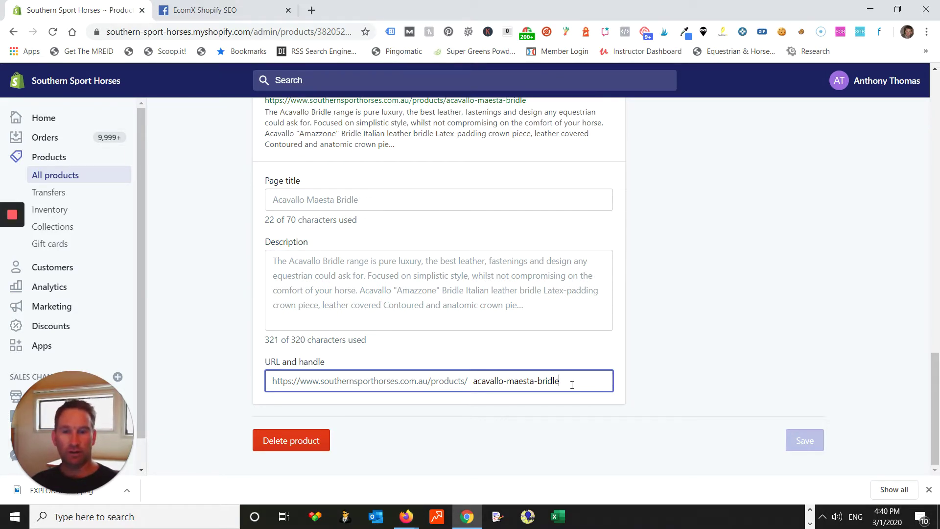
pyautogui.scroll(3, 572, 384)
pyautogui.scroll(-3, 582, 394)
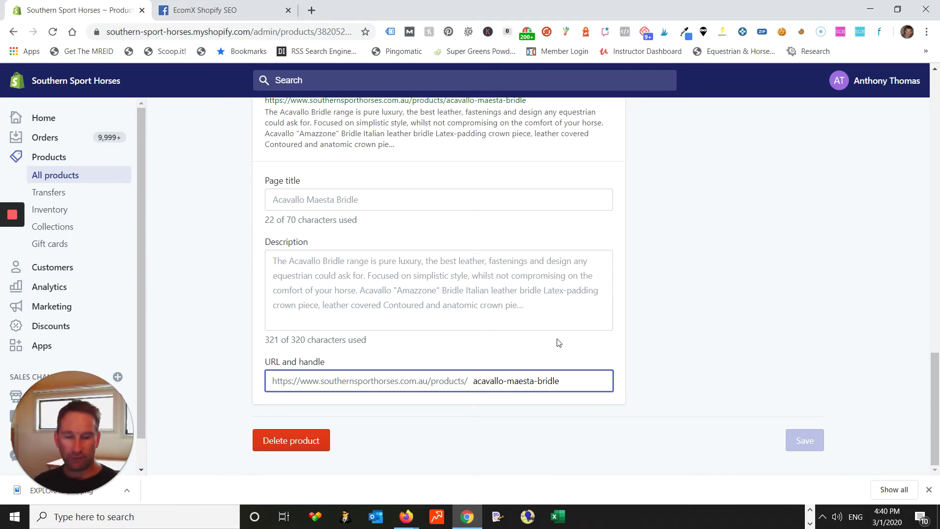
pyautogui.scroll(2, 508, 318)
pyautogui.scroll(-2, 508, 321)
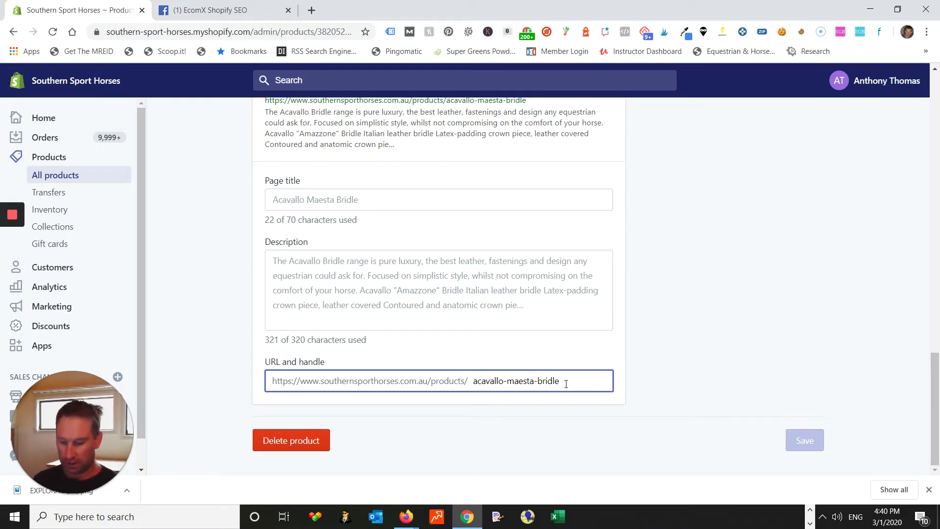
pyautogui.write('-new')
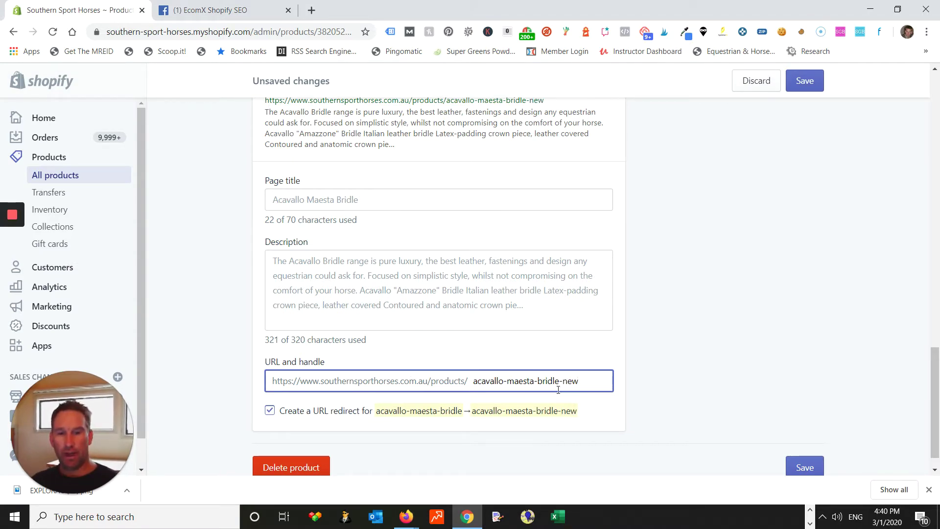
# Keep the URL redirect from acavallo-maesta-bridle to acavallo-maesta-bridle-new enabled and save the product
pyautogui.moveTo(558, 381); pyautogui.dragTo(480, 376)
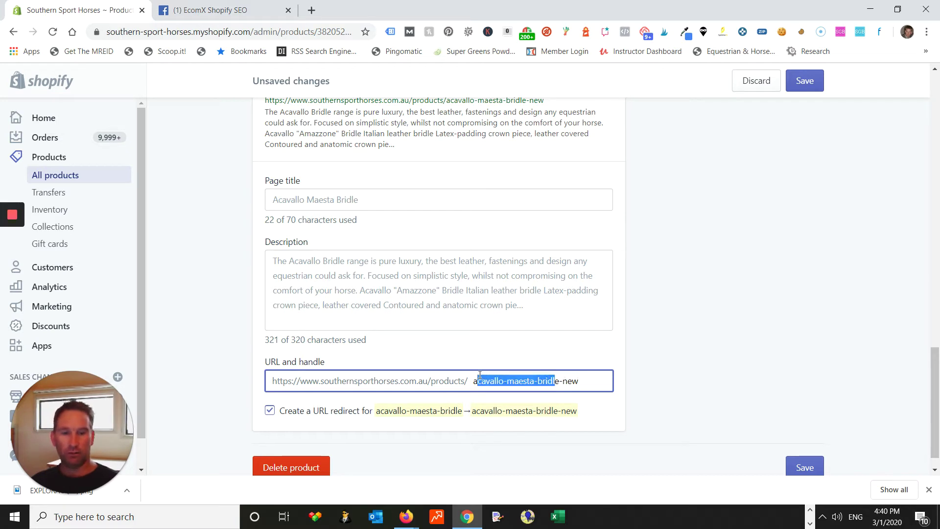
pyautogui.moveTo(559, 381); pyautogui.dragTo(461, 379)
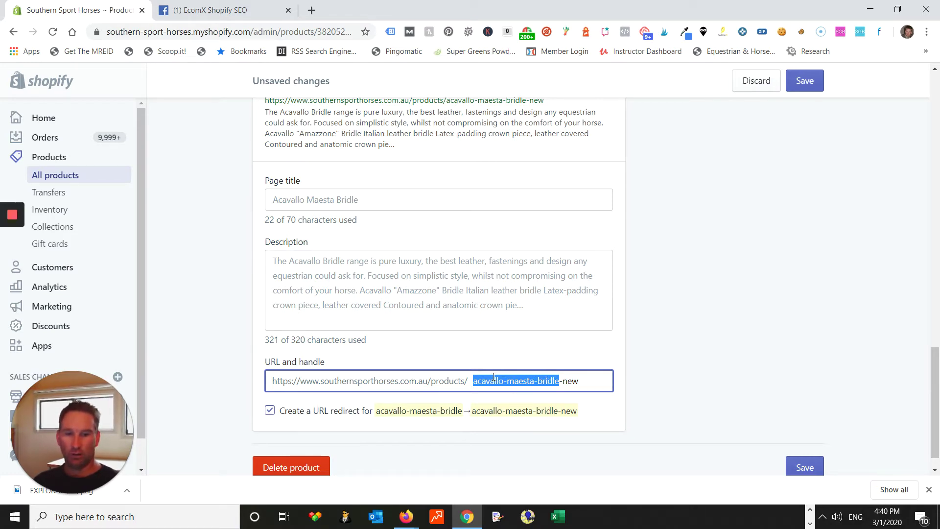
pyautogui.click(211, 341)
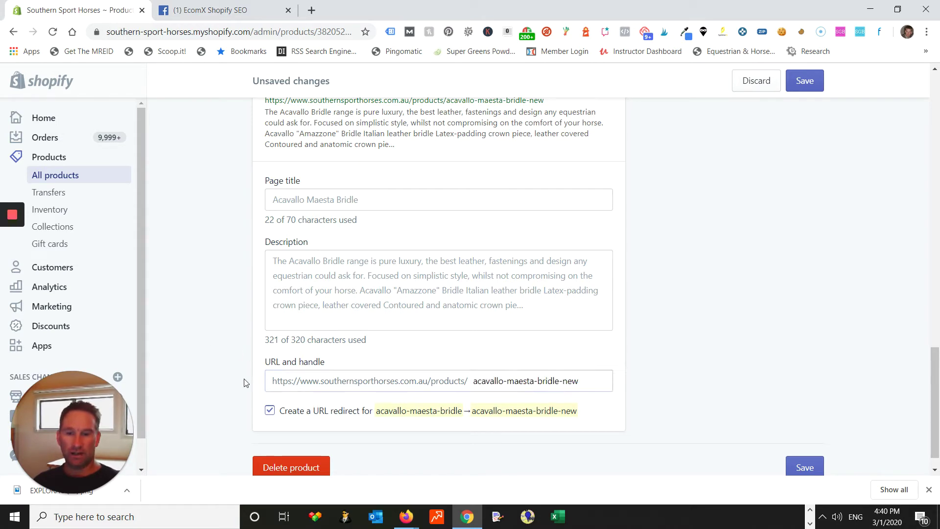
pyautogui.click(271, 412)
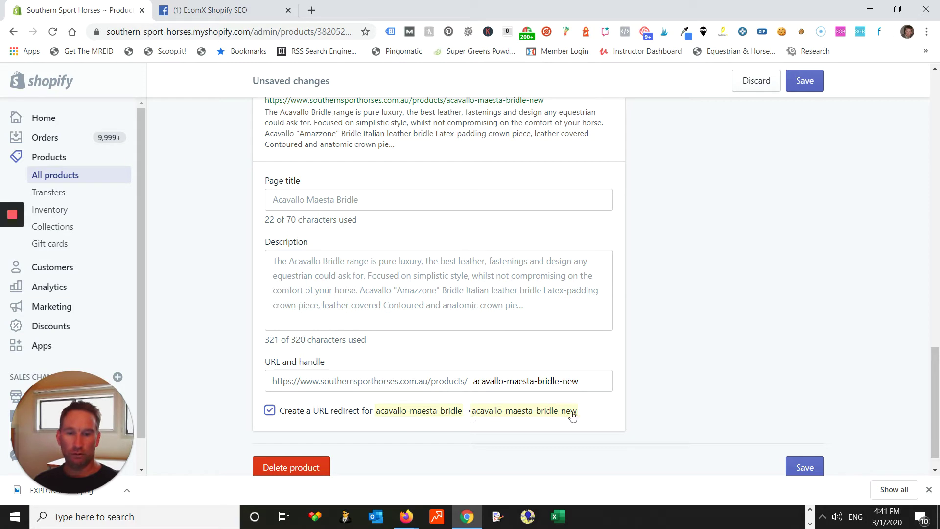
pyautogui.click(590, 382)
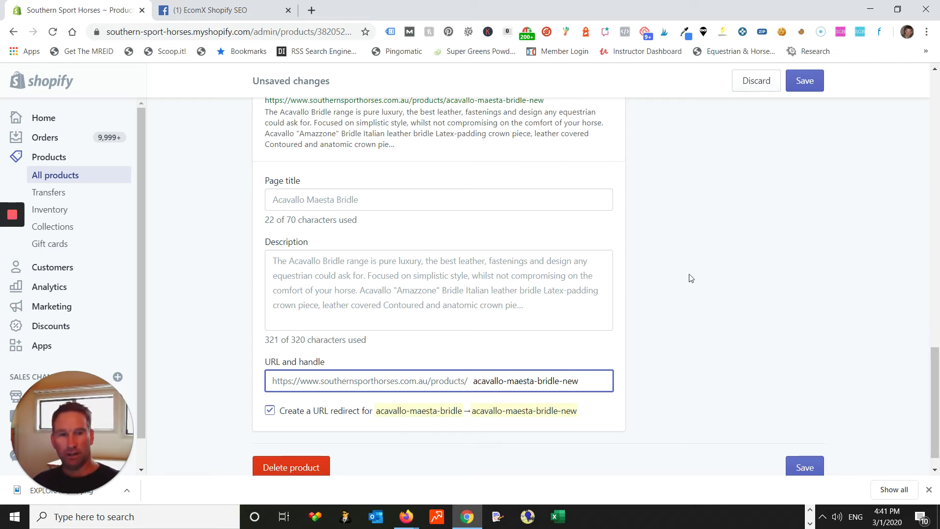
pyautogui.scroll(1, 724, 336)
pyautogui.scroll(-2, 724, 336)
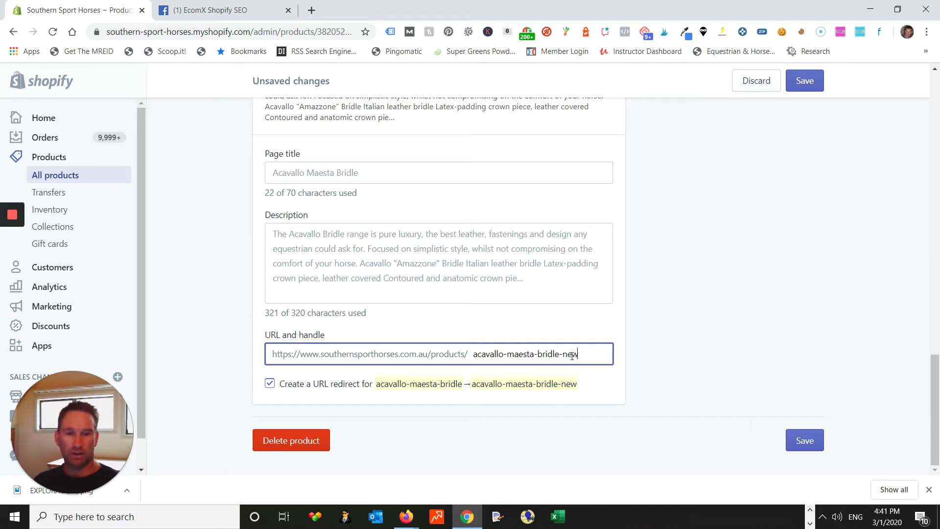
pyautogui.click(799, 440)
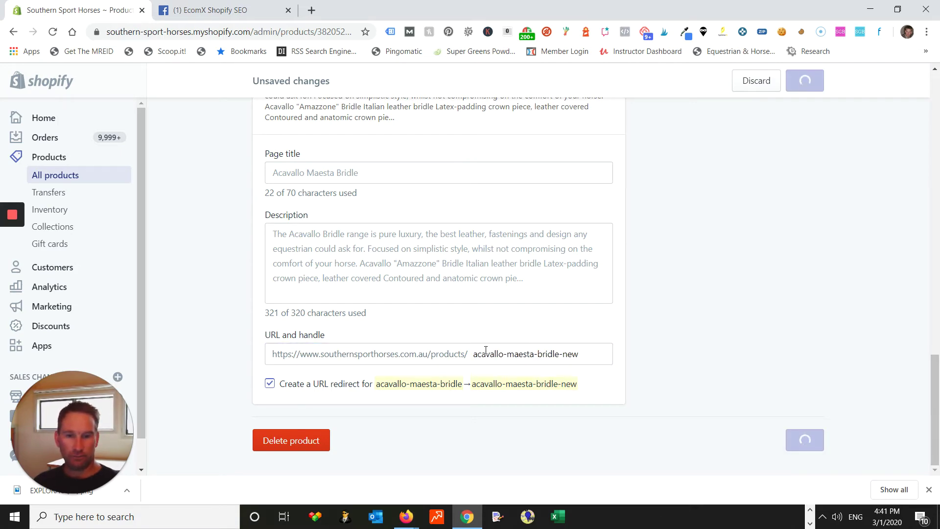
# Copy the product URL without the "-new" ending from the listing preview and load it in a new browser tab to test the redirect
pyautogui.scroll(5, 480, 352)
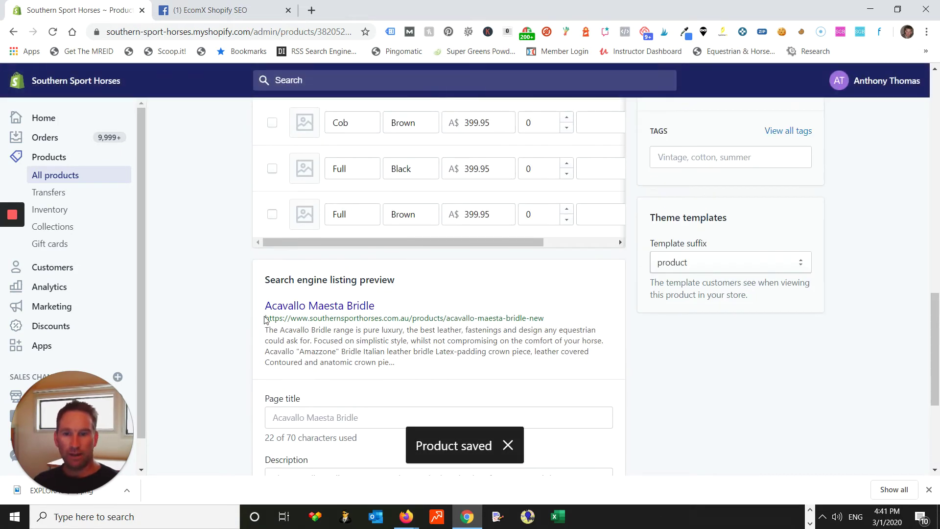
pyautogui.moveTo(265, 318); pyautogui.dragTo(526, 319)
pyautogui.rightClick(487, 323)
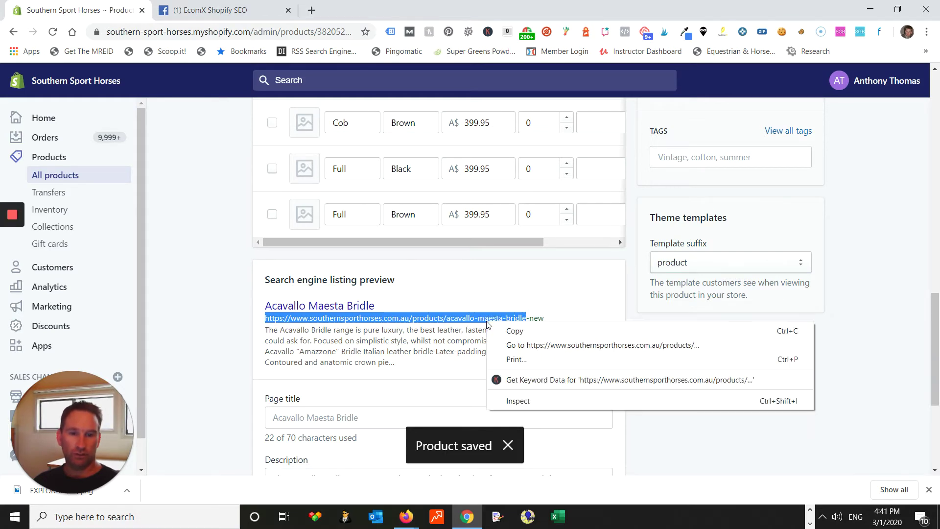
pyautogui.click(514, 330)
pyautogui.click(312, 10)
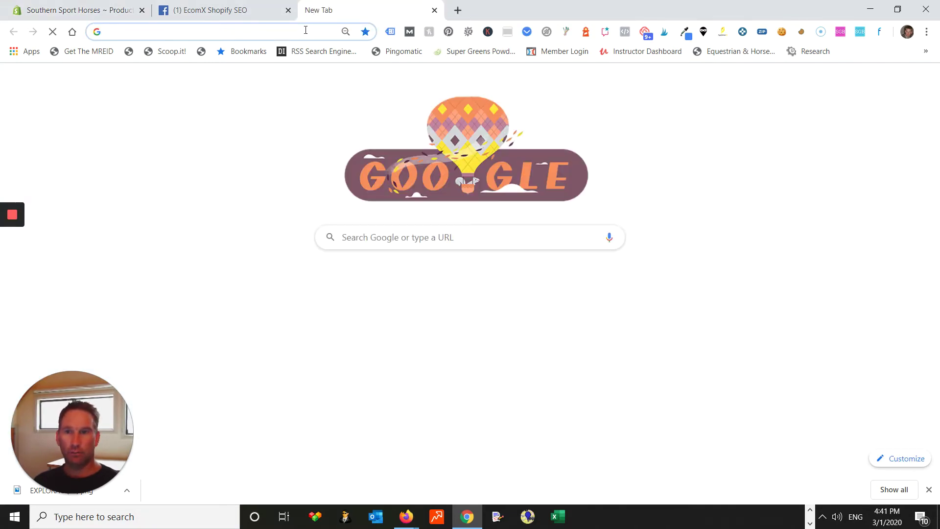
pyautogui.hotkey('ctrl', 'v')
pyautogui.press('Return')
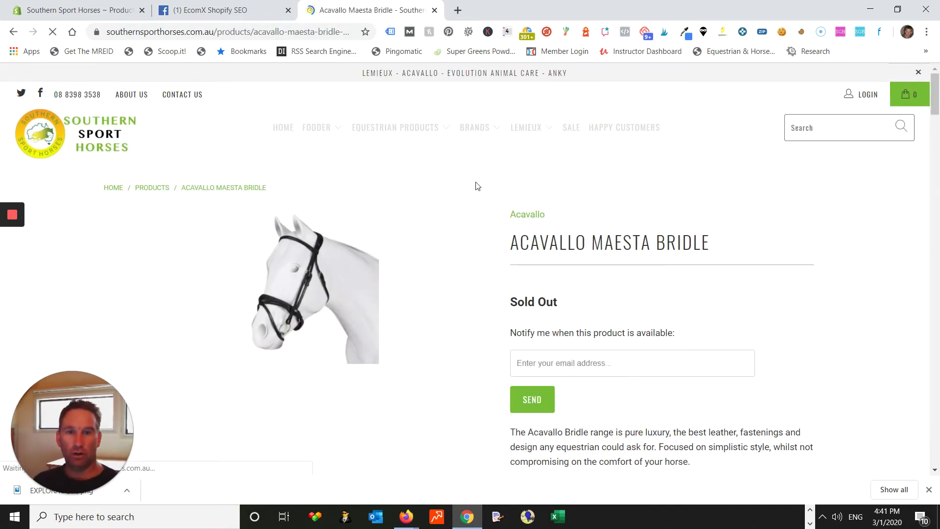
pyautogui.moveTo(269, 31); pyautogui.dragTo(373, 31)
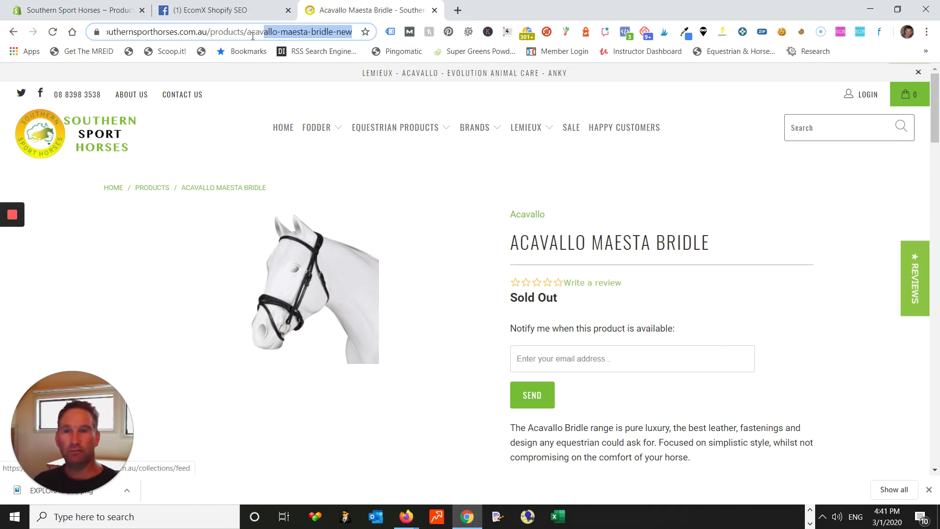
pyautogui.click(211, 32)
# Return to the product editor, set the URL handle to acavallo-maesta-bridle with a redirect from the "-new" handle, and save
pyautogui.click(79, 9)
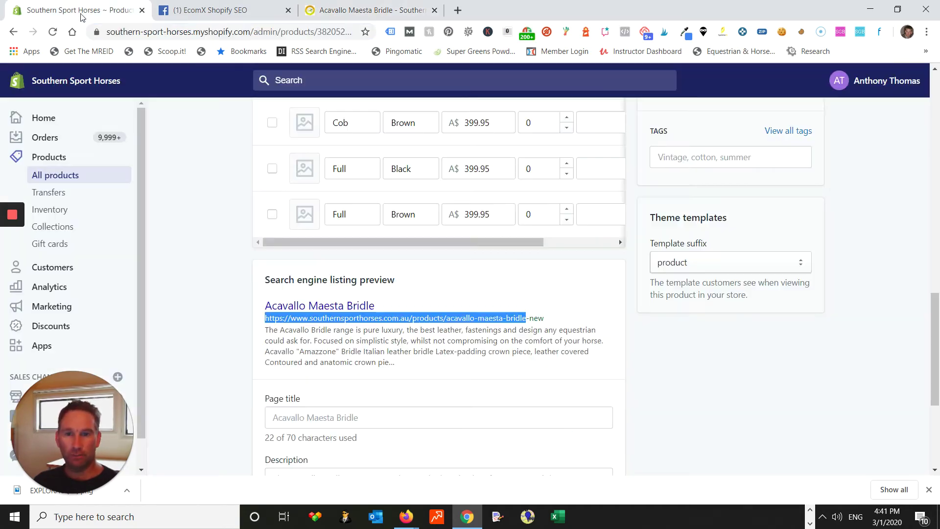
pyautogui.scroll(-1, 539, 356)
pyautogui.scroll(-3, 539, 356)
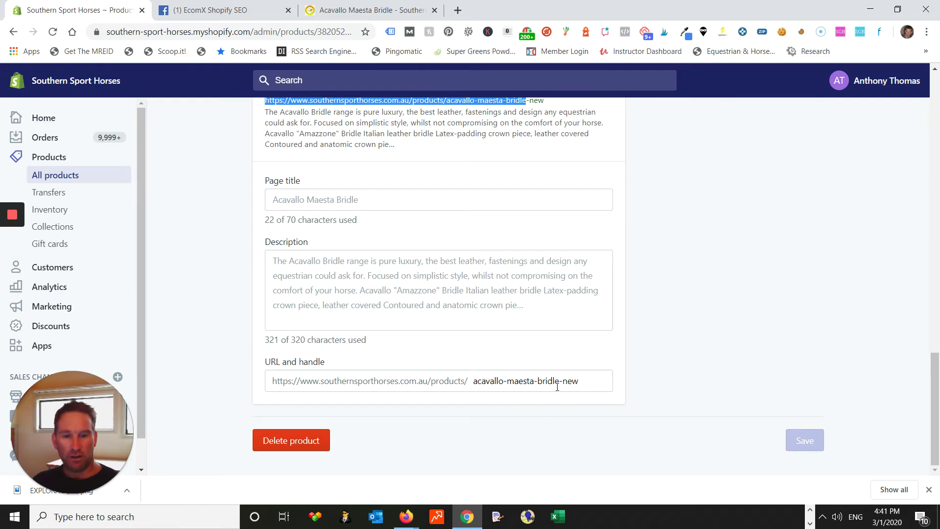
pyautogui.moveTo(559, 381); pyautogui.dragTo(609, 380)
pyautogui.press('BackSpace')
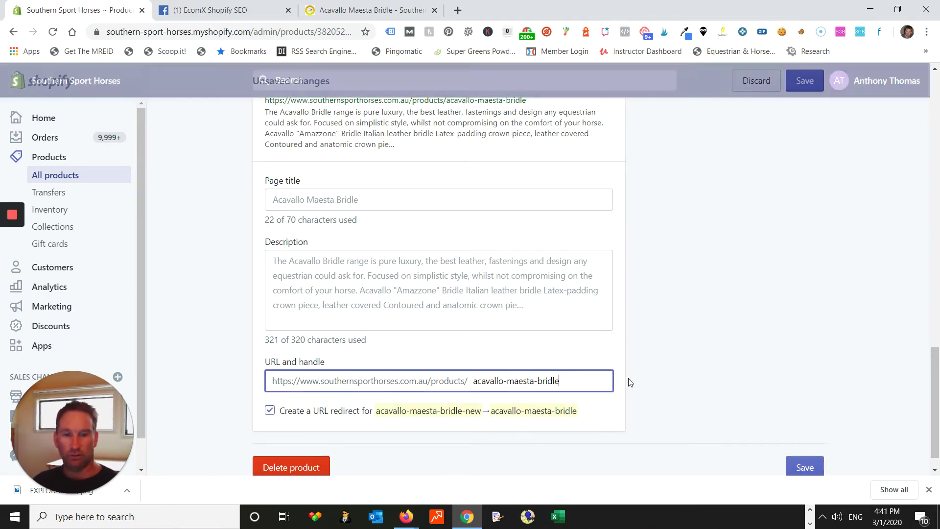
pyautogui.click(803, 468)
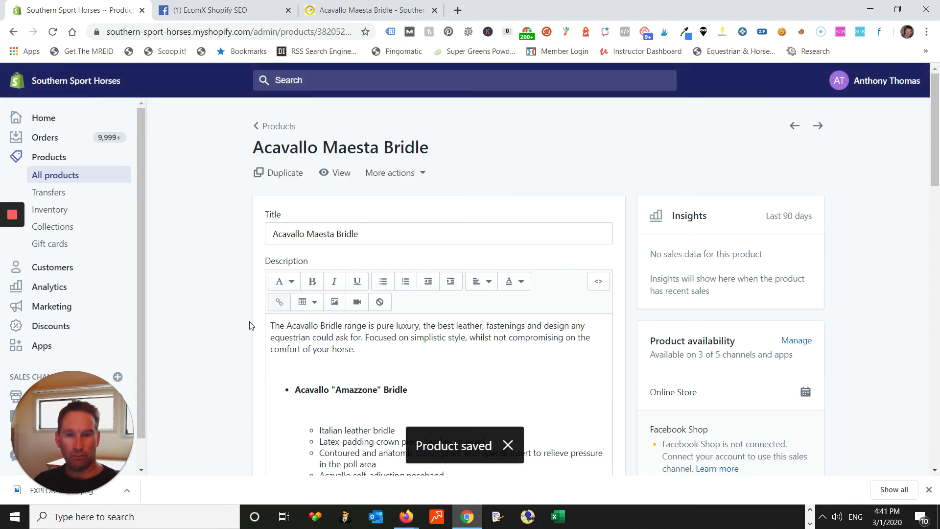
# Open the URL Redirects list from the online store's navigation settings
pyautogui.scroll(-3, 244, 319)
pyautogui.scroll(-1, 53, 325)
pyautogui.scroll(-1, 54, 325)
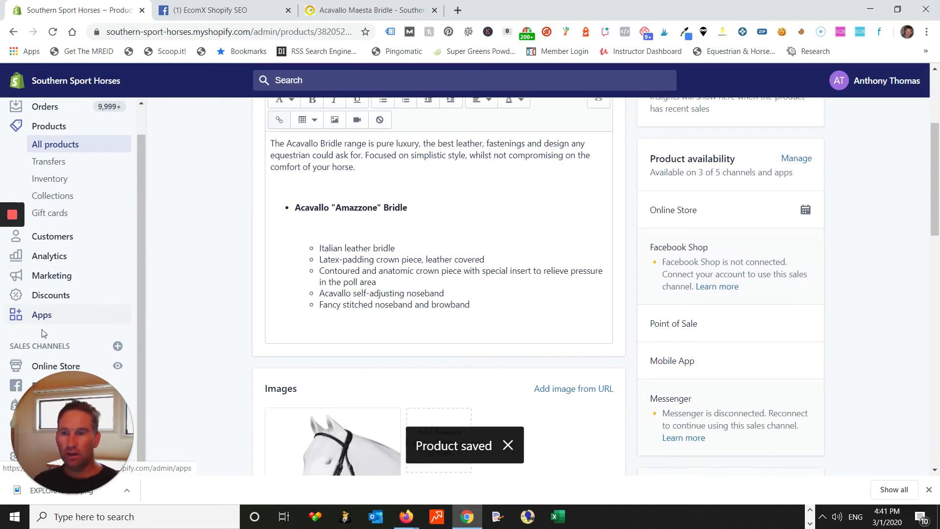
pyautogui.click(42, 366)
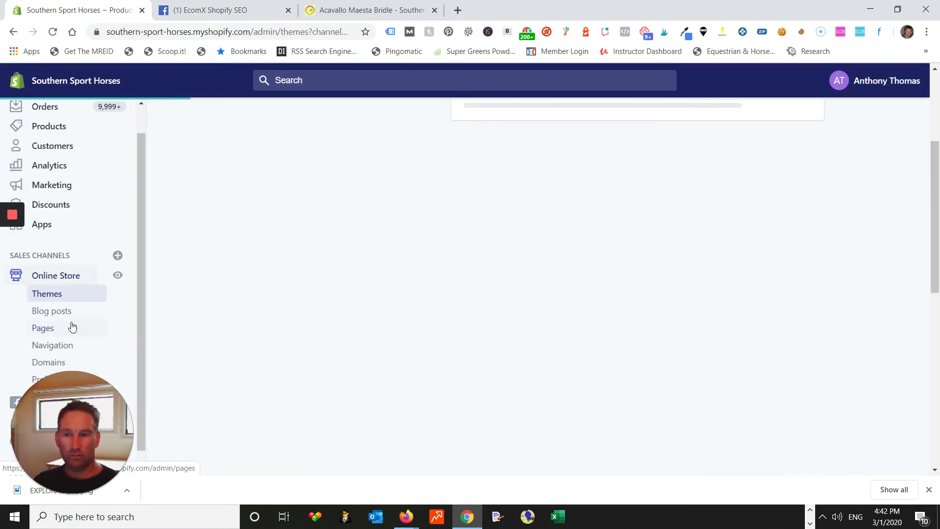
pyautogui.click(44, 349)
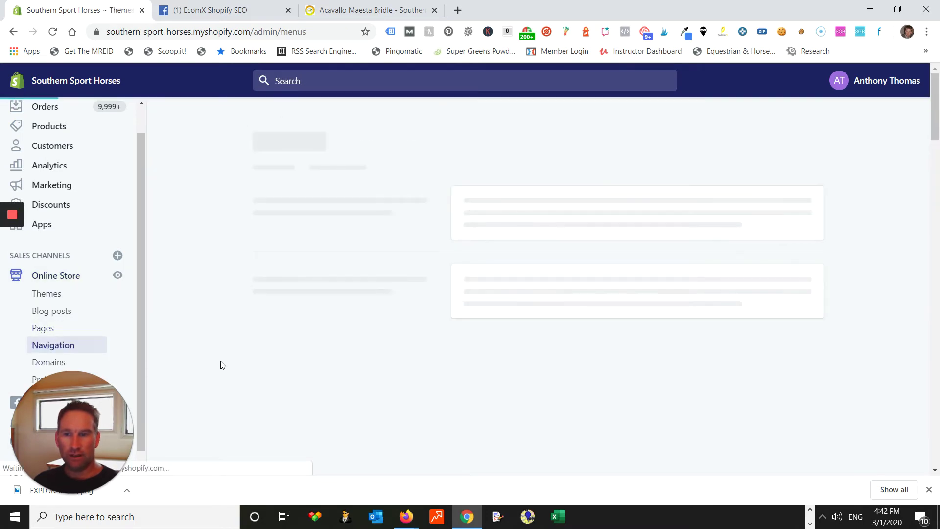
pyautogui.click(300, 168)
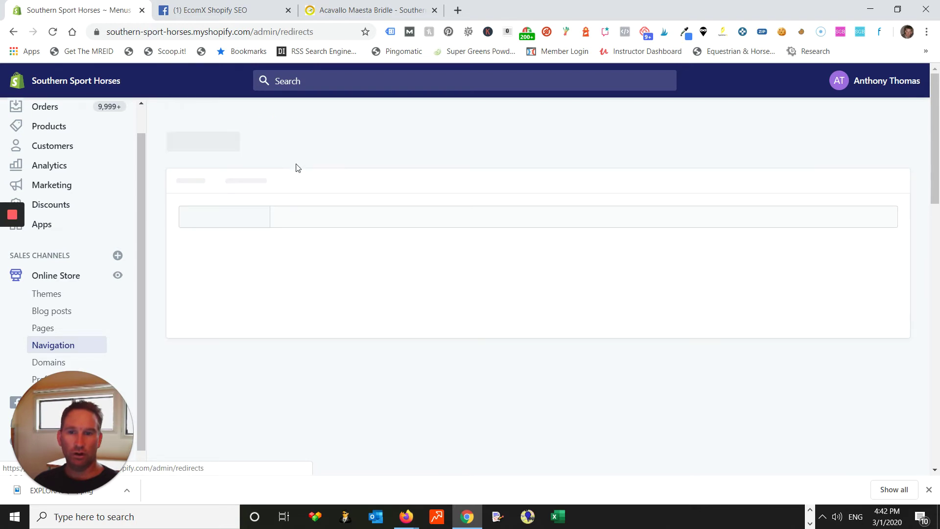
pyautogui.scroll(-2, 490, 309)
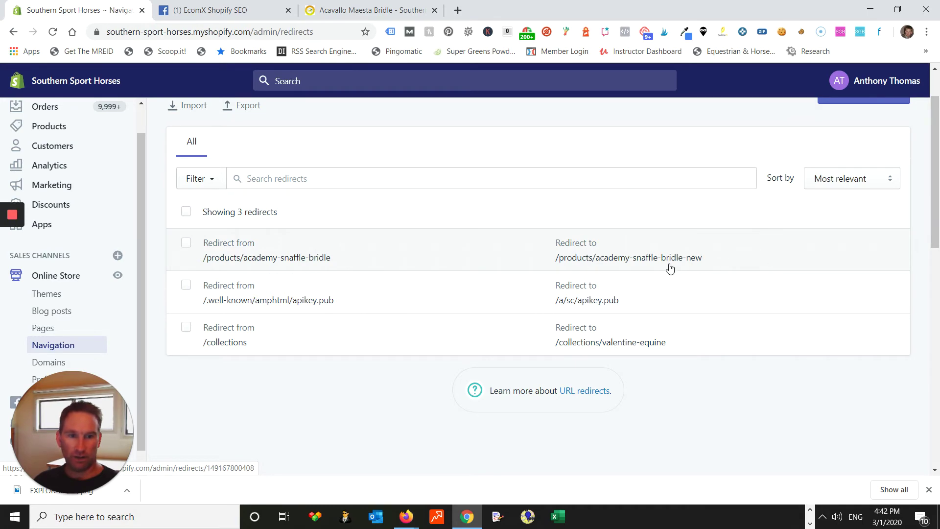
# Delete the redirect from /products/academy-snaffle-bridle to /products/academy-snaffle-bridle-new and refresh the redirects list
pyautogui.click(185, 243)
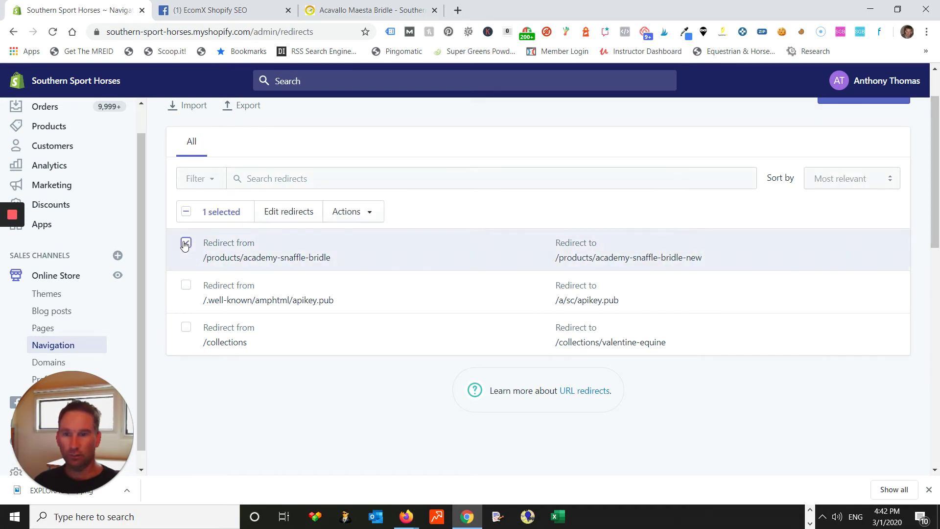
pyautogui.click(369, 213)
pyautogui.click(377, 248)
pyautogui.click(622, 198)
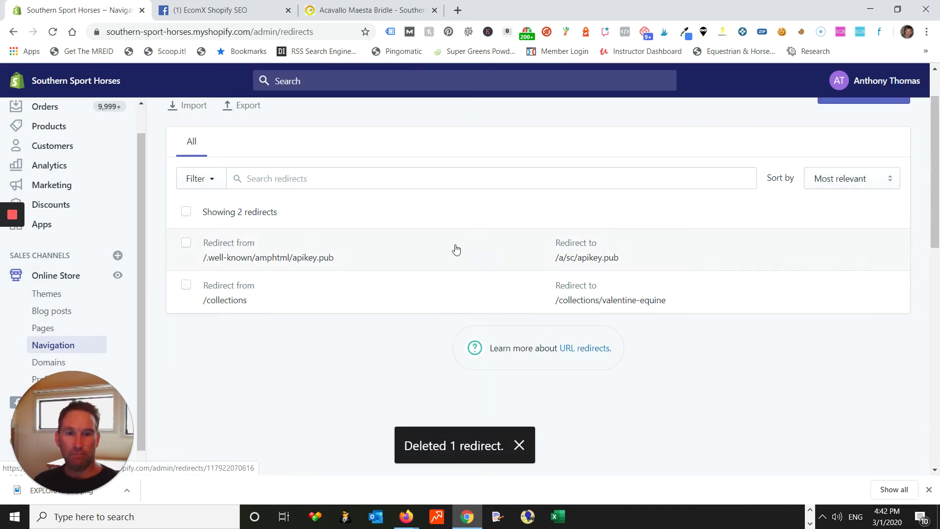
pyautogui.click(54, 33)
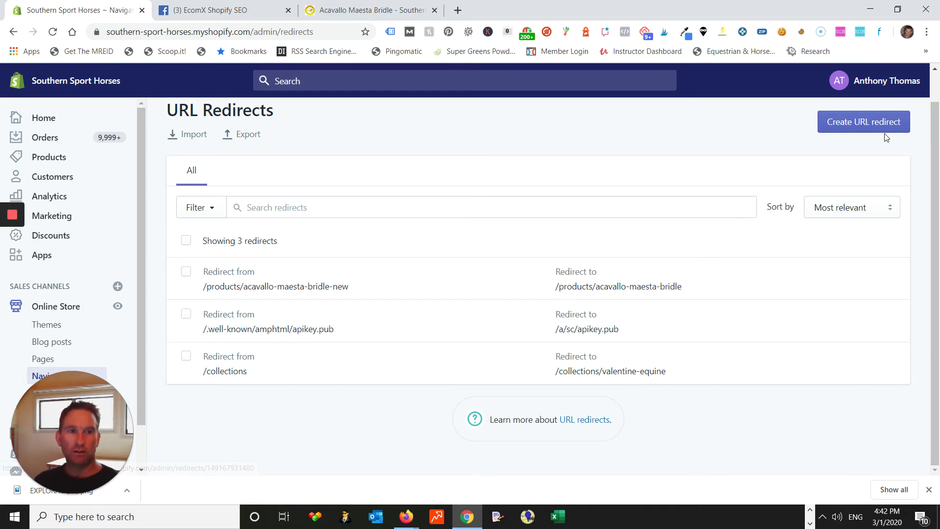
# Start a new URL redirect and copy the path /products/acavallo-maesta-bridle, without "-new", from the open product page's address
pyautogui.click(838, 122)
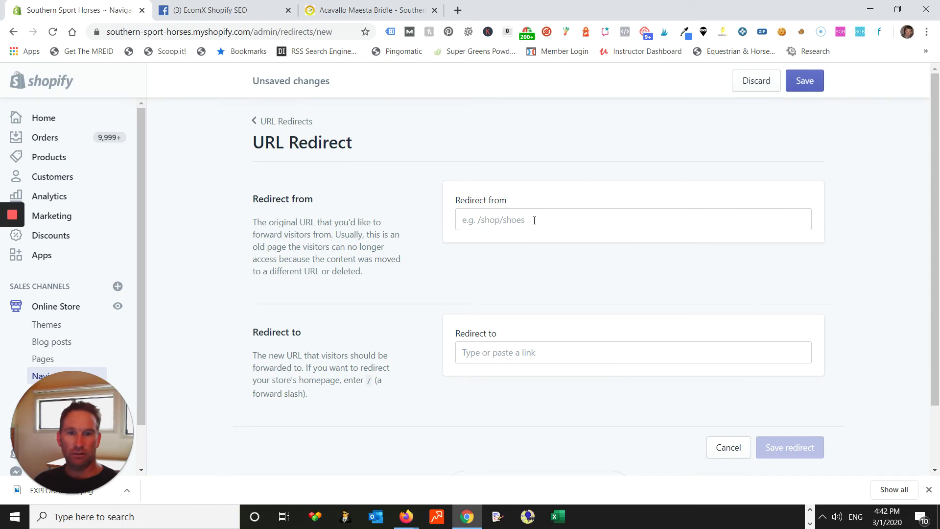
pyautogui.click(521, 220)
pyautogui.click(360, 10)
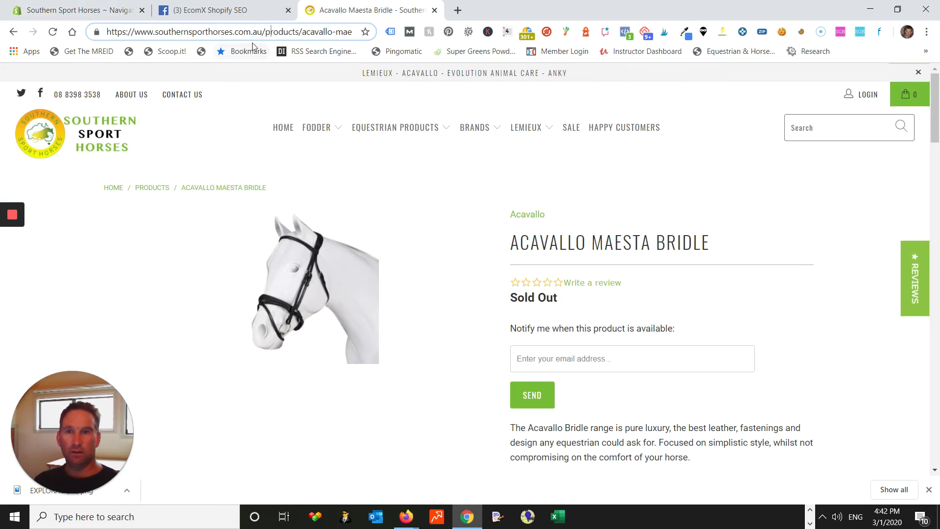
pyautogui.moveTo(264, 32); pyautogui.dragTo(335, 34)
pyautogui.rightClick(303, 39)
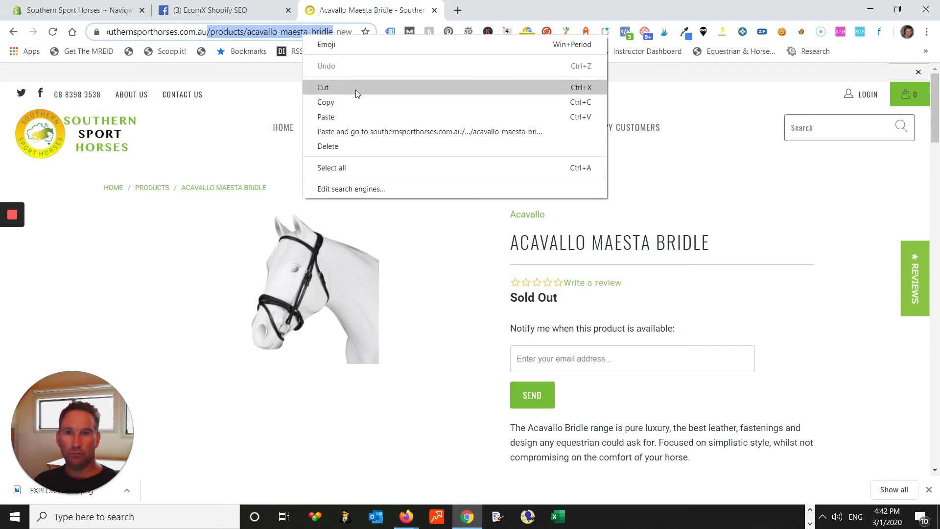
pyautogui.click(358, 100)
# Return to the new redirect form and set its Redirect from path to /products/acavallo-maesta-bridle
pyautogui.click(210, 9)
pyautogui.click(118, 13)
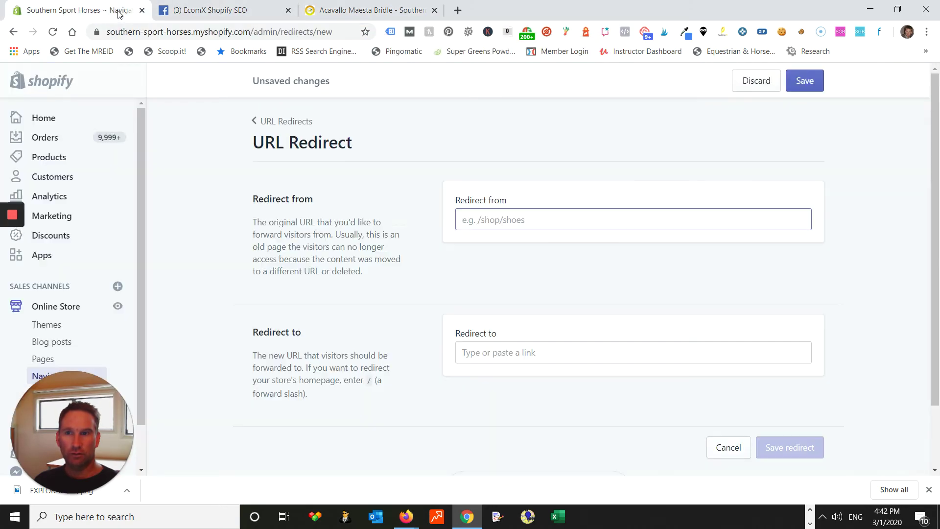
pyautogui.rightClick(529, 215)
pyautogui.click(575, 309)
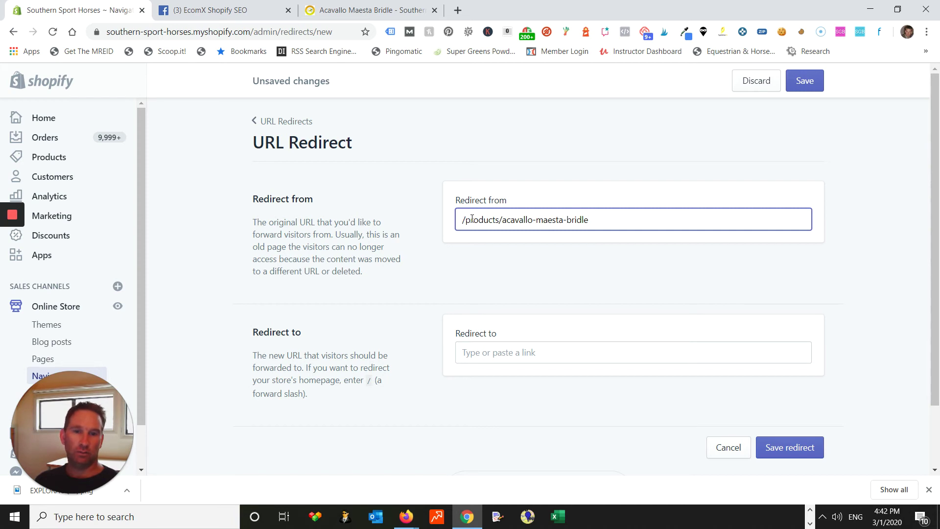
# Set the Redirect to path to /products/acavallo-maesta-bridle-new and compare the paths with the product page's address
pyautogui.rightClick(536, 348)
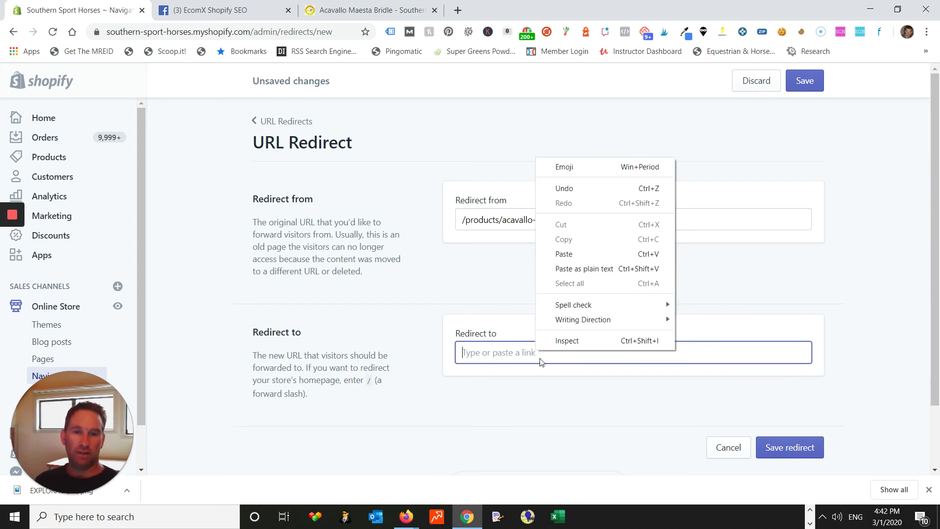
pyautogui.click(572, 254)
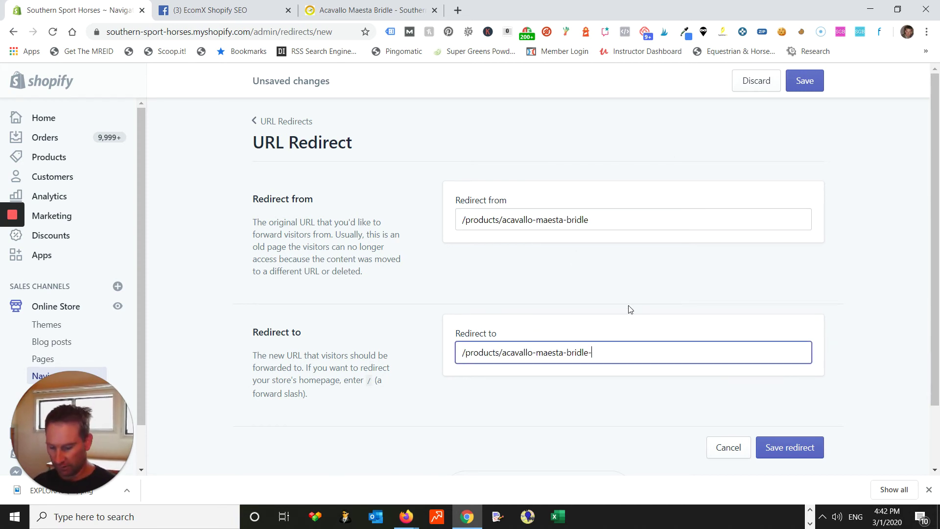
pyautogui.write('-new')
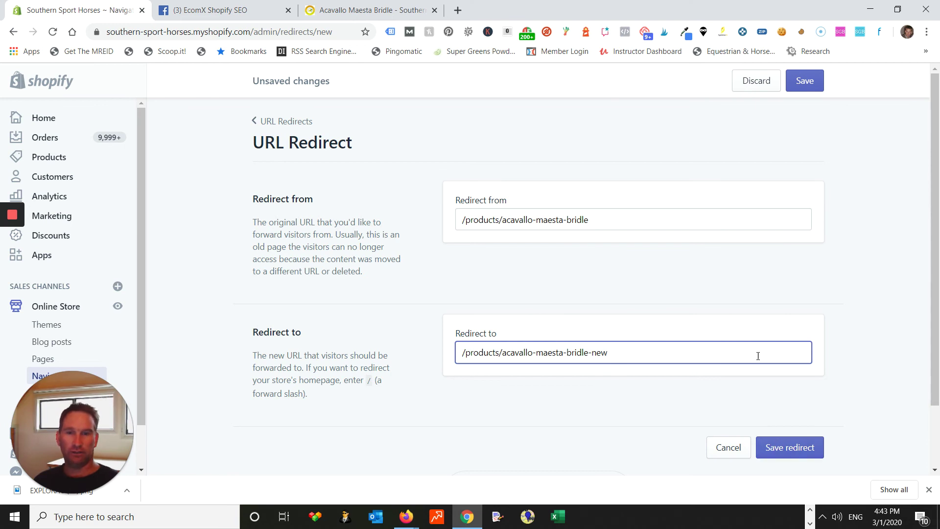
pyautogui.click(360, 11)
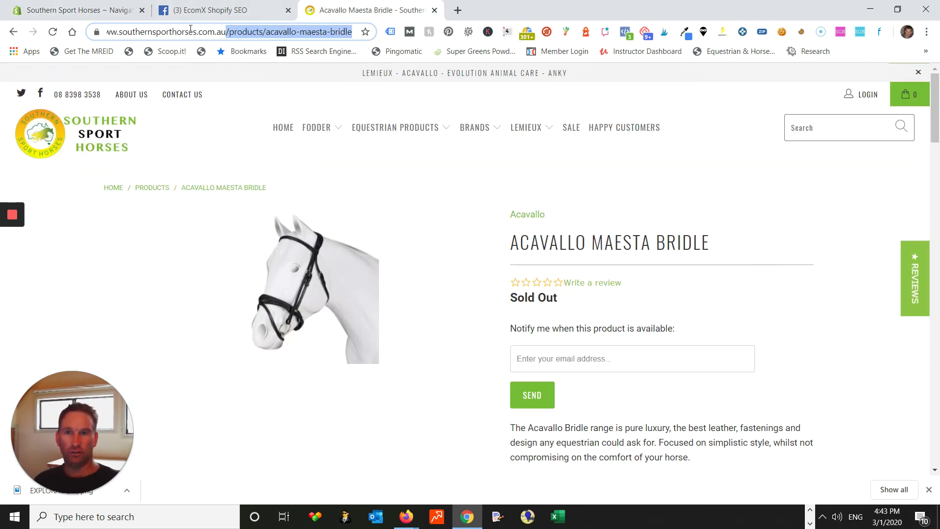
pyautogui.click(74, 9)
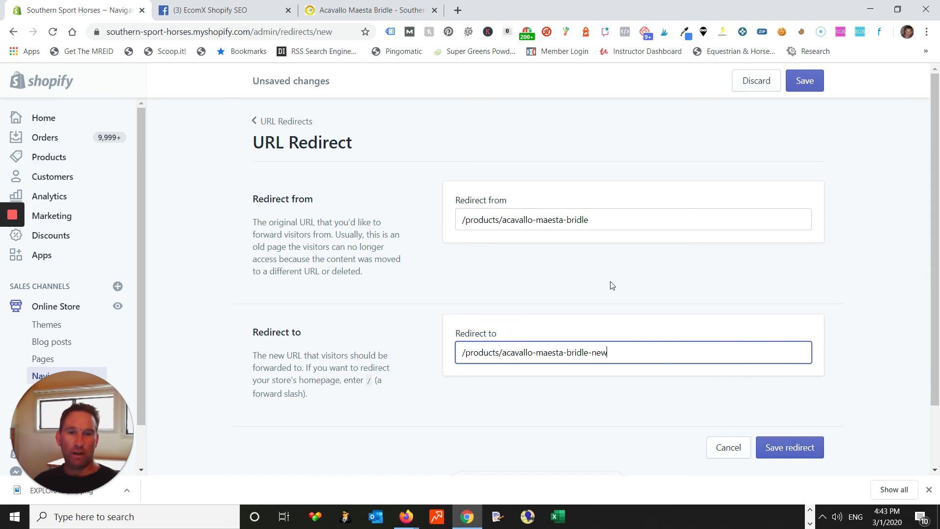
# Leave the new redirect form without saving and return to the URL Redirects list
pyautogui.click(280, 121)
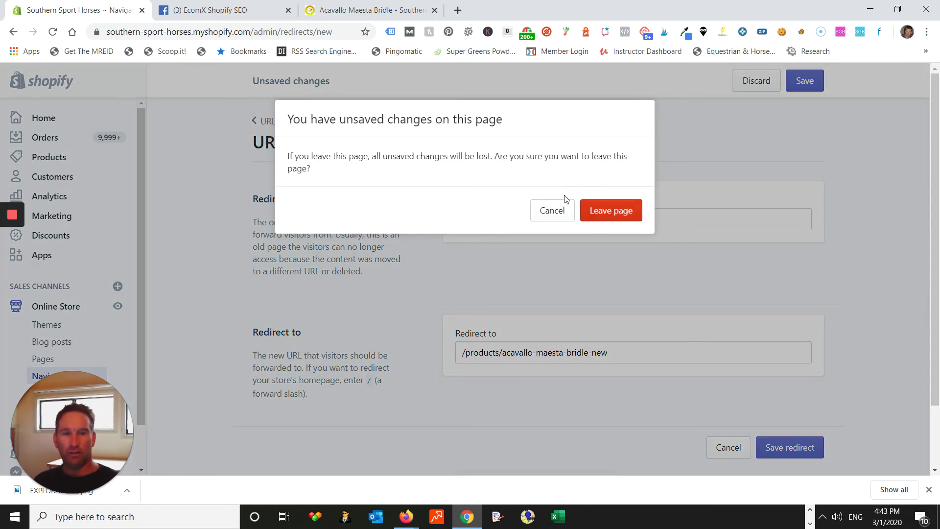
pyautogui.click(595, 211)
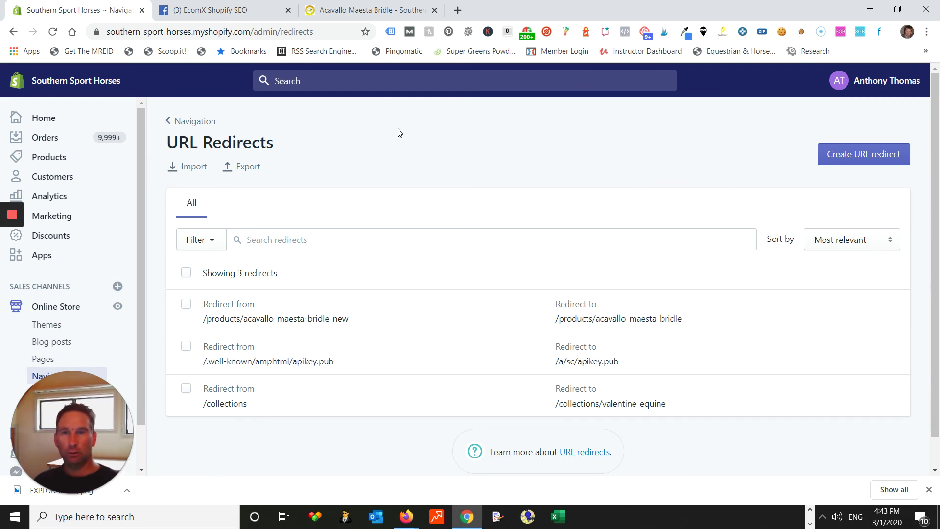
pyautogui.moveTo(56, 494)
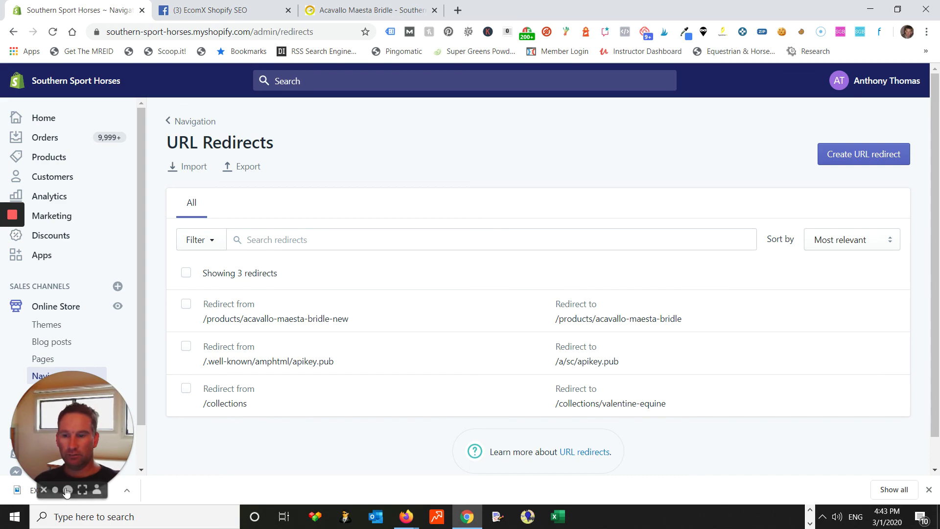